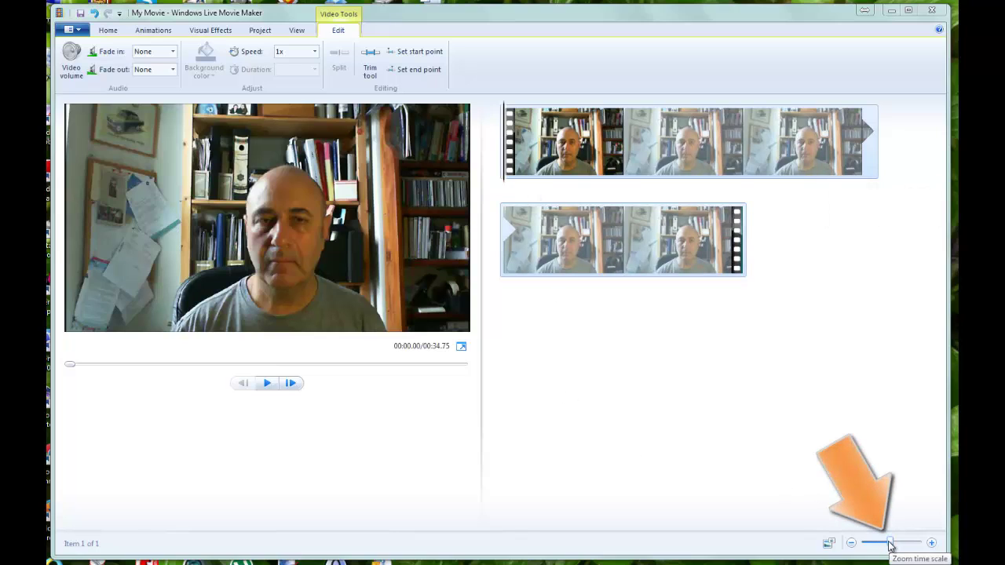
Stretch the storyboard time scale so the clip spans four rows, then return playback to the start
mouse_move(892, 545)
mouse_down()
mouse_move(879, 548)
mouse_move(896, 548)
mouse_up()
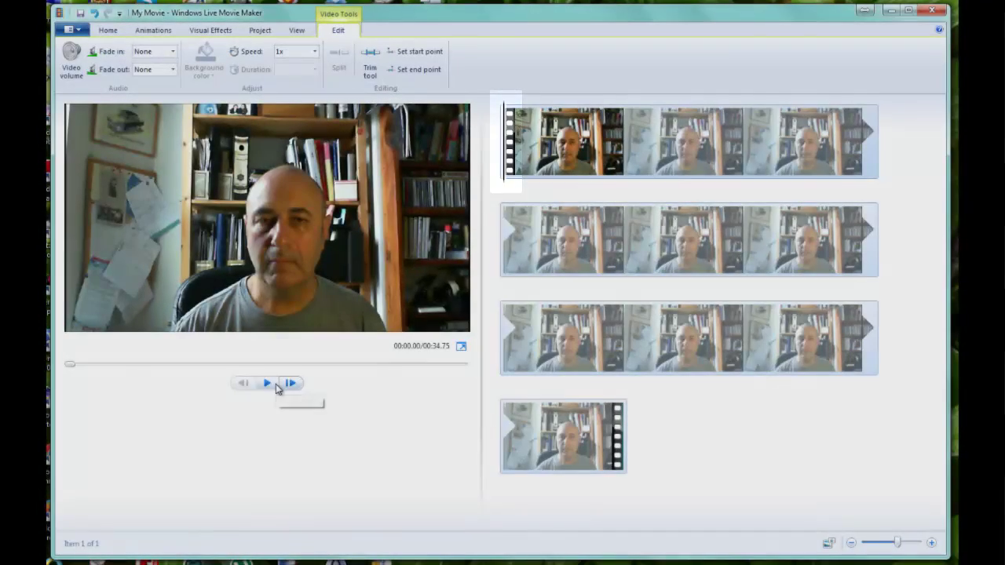
click(276, 384)
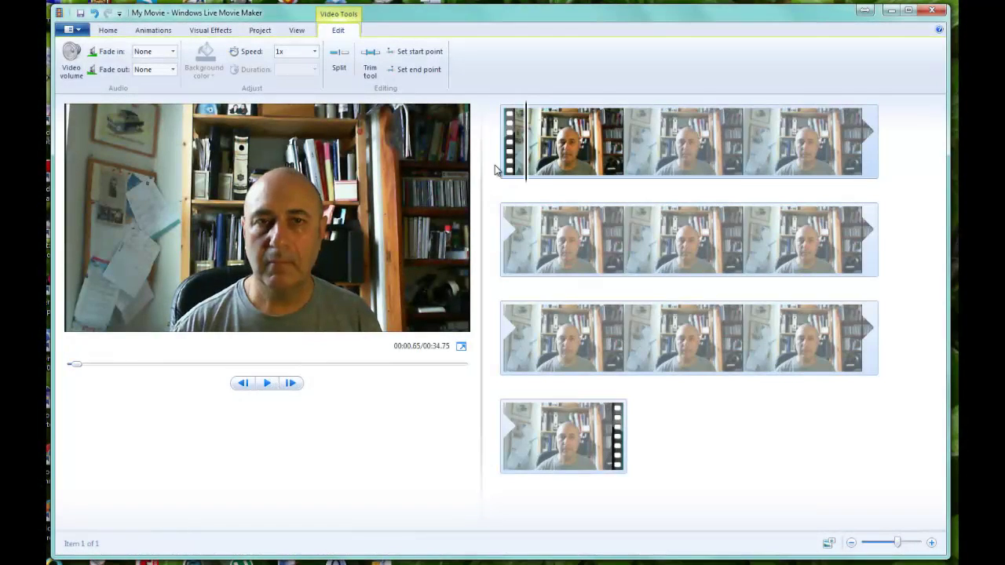
drag(529, 180, 499, 183)
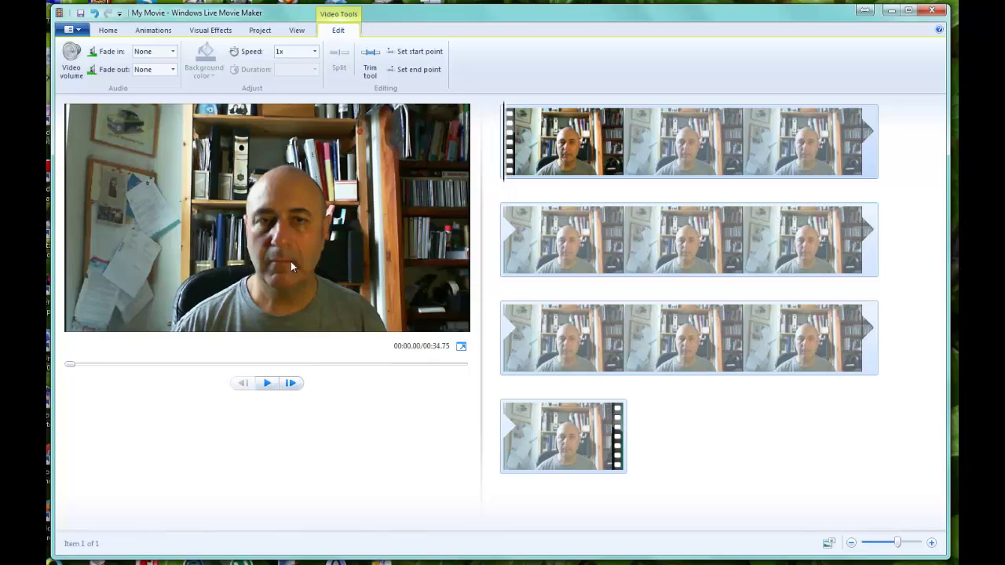
click(266, 384)
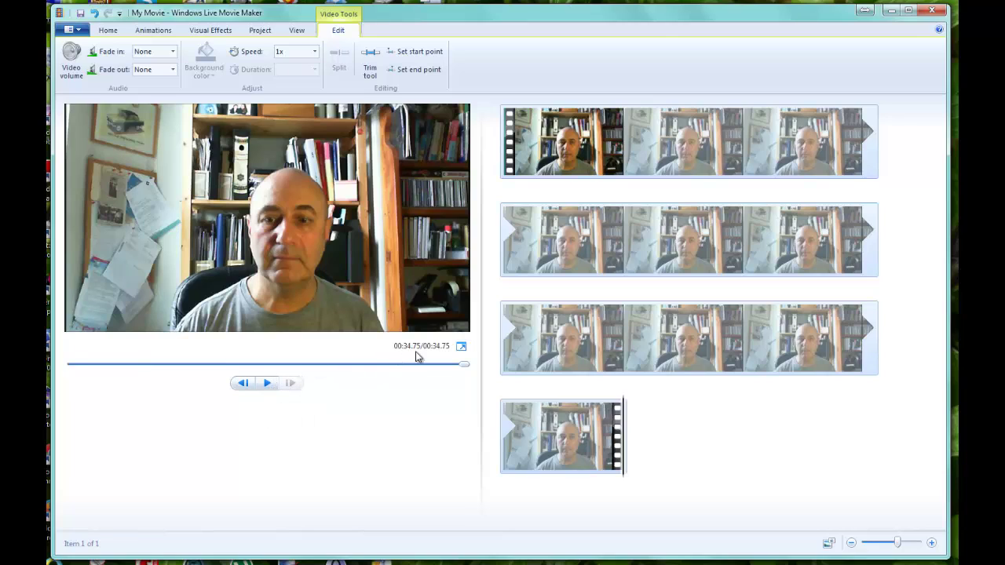
click(267, 383)
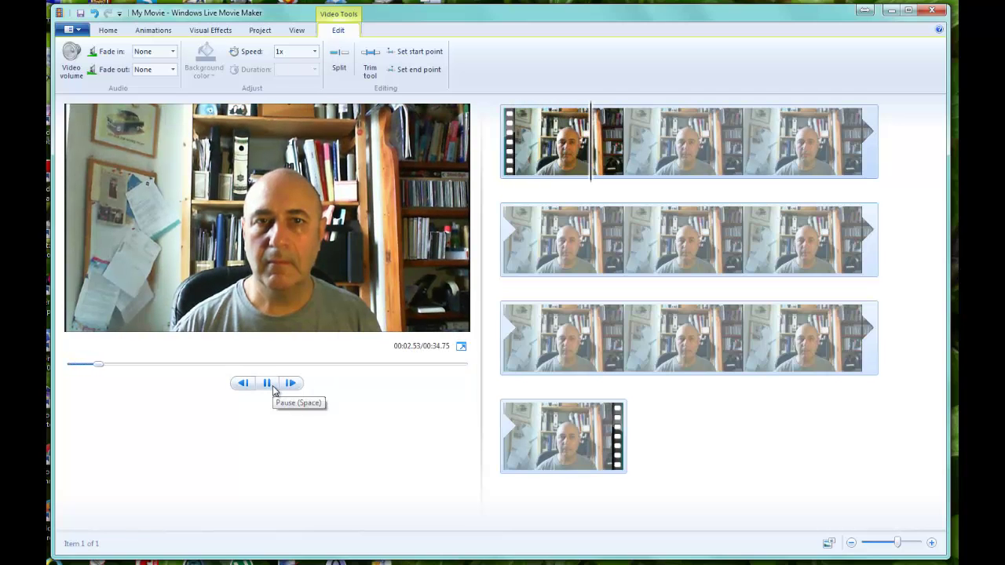
Pause the preview where the talking begins and step back a few frames
click(273, 387)
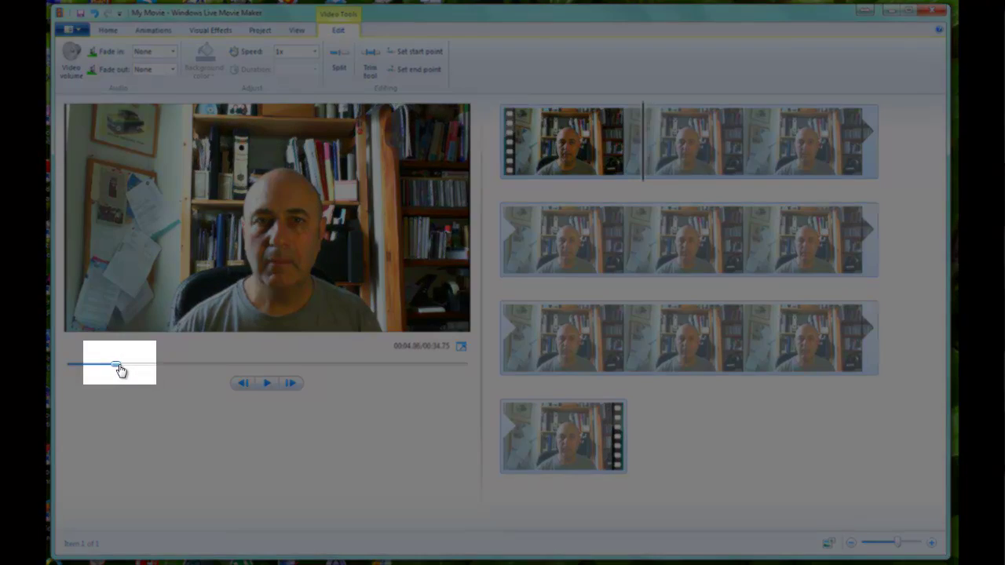
drag(124, 372, 115, 372)
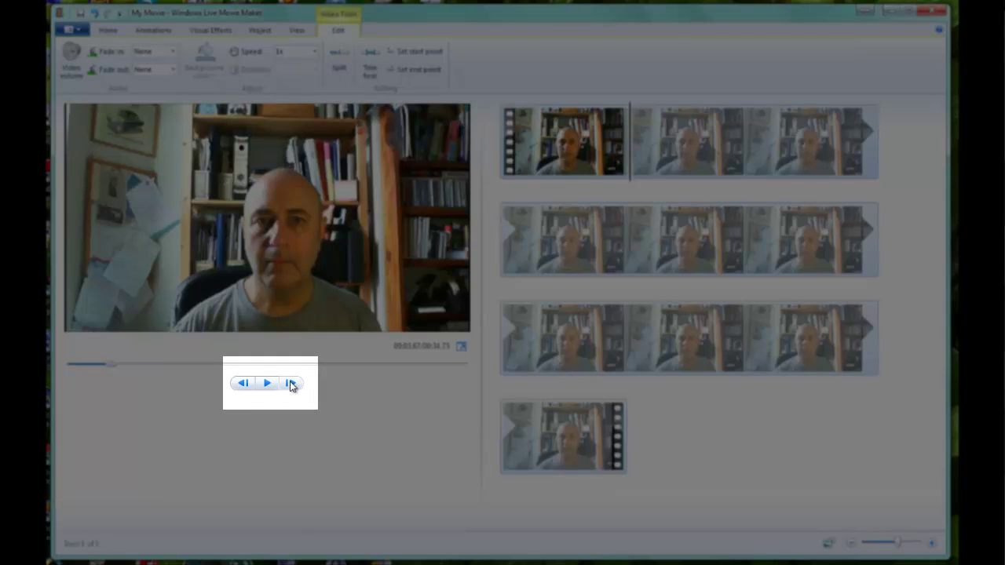
click(243, 385)
click(243, 385)
click(243, 385)
click(243, 385)
click(242, 384)
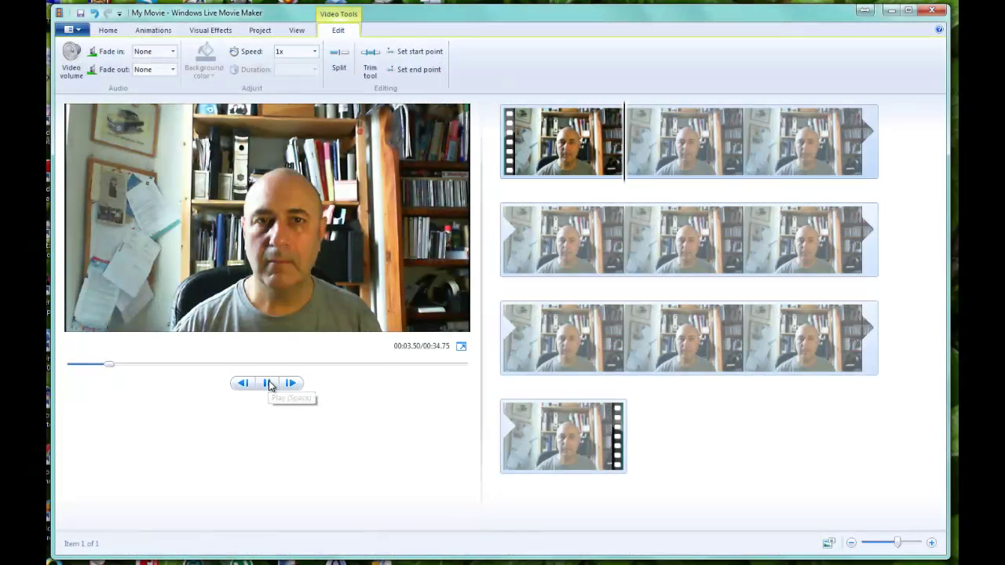
Recheck the cut point and settle the playhead at exactly 00:03.50
click(269, 385)
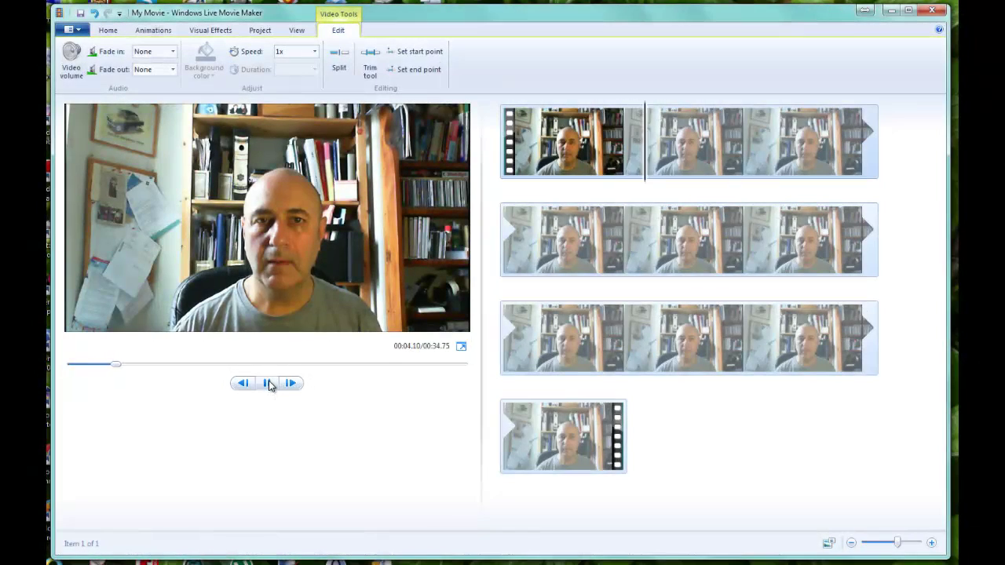
click(248, 384)
click(248, 384)
click(247, 384)
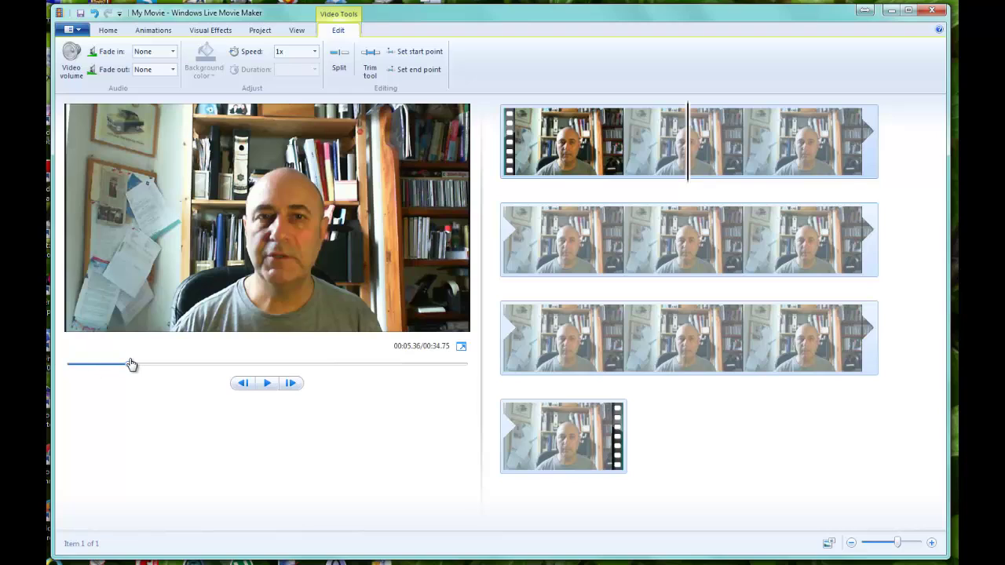
drag(131, 366, 112, 373)
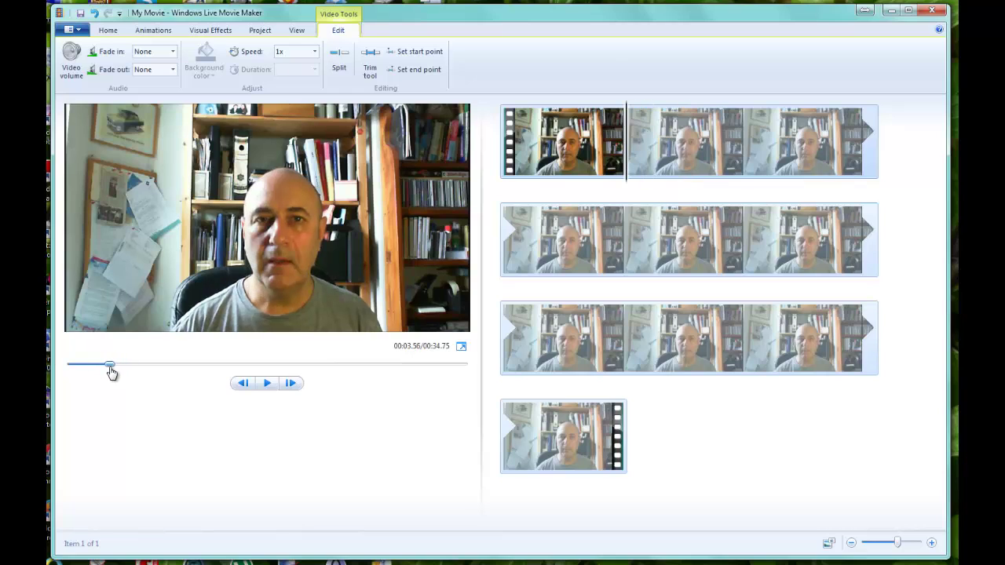
click(242, 384)
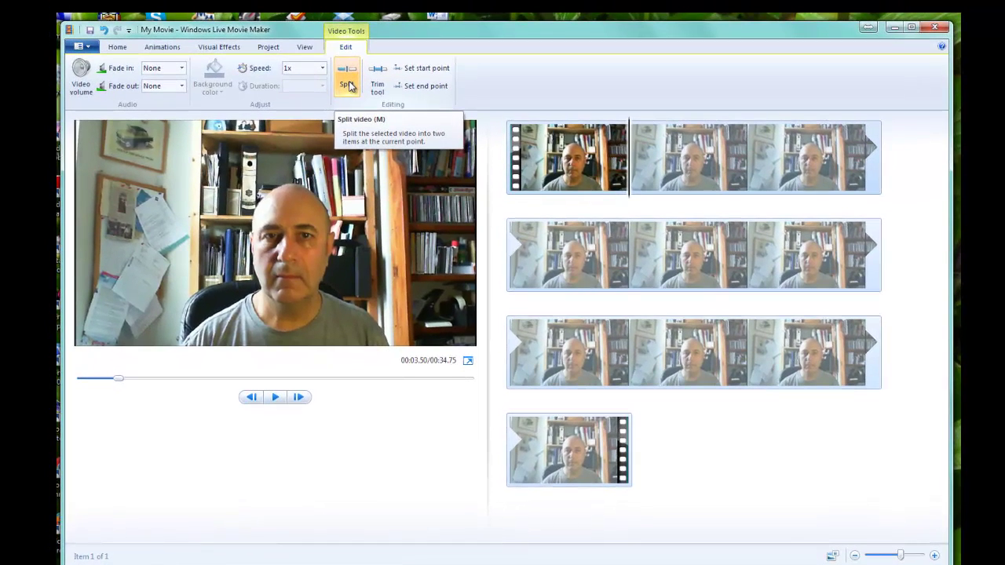
Split the clip at 00:03.50 and preview the 3.50-second opening piece
click(351, 85)
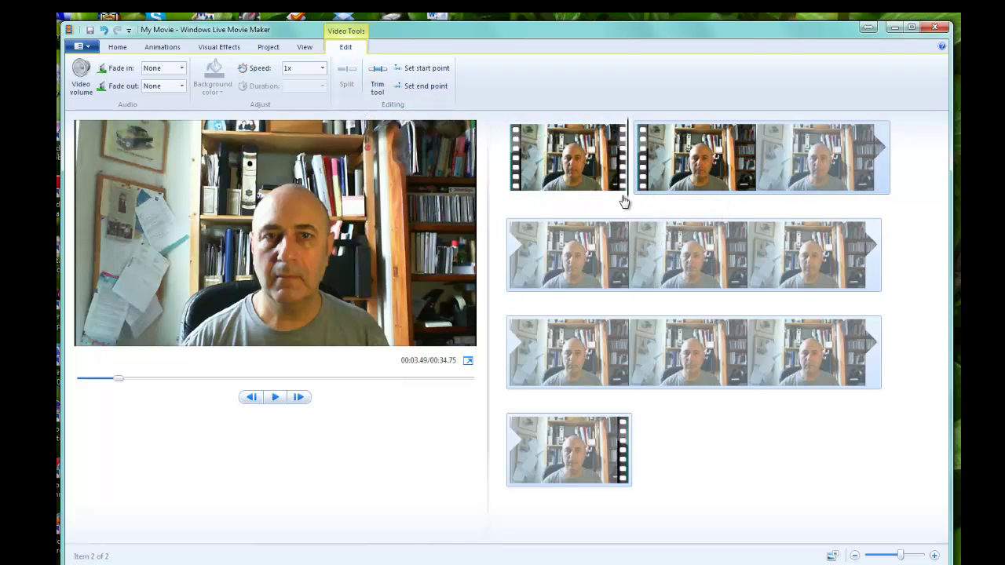
click(504, 206)
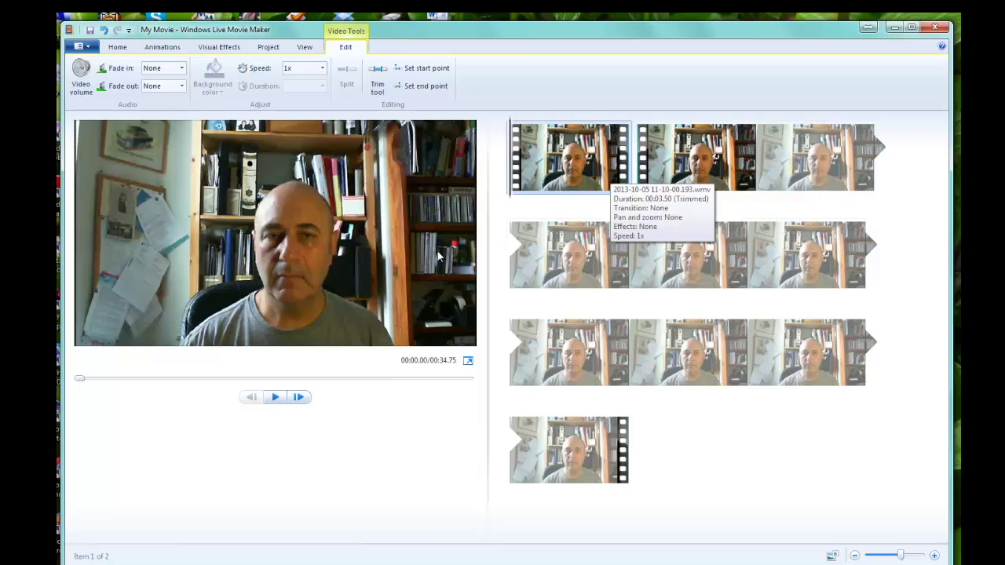
click(282, 399)
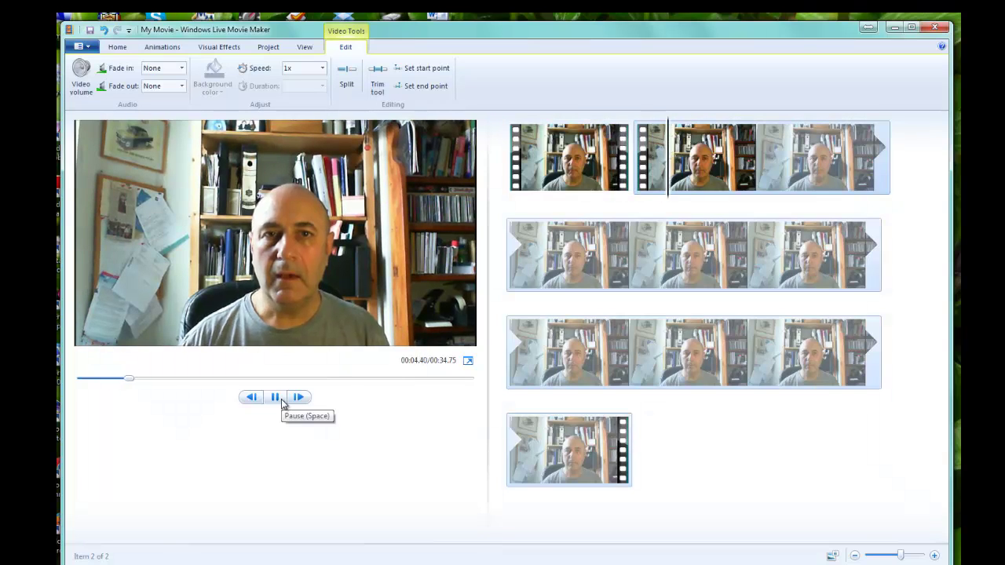
click(284, 399)
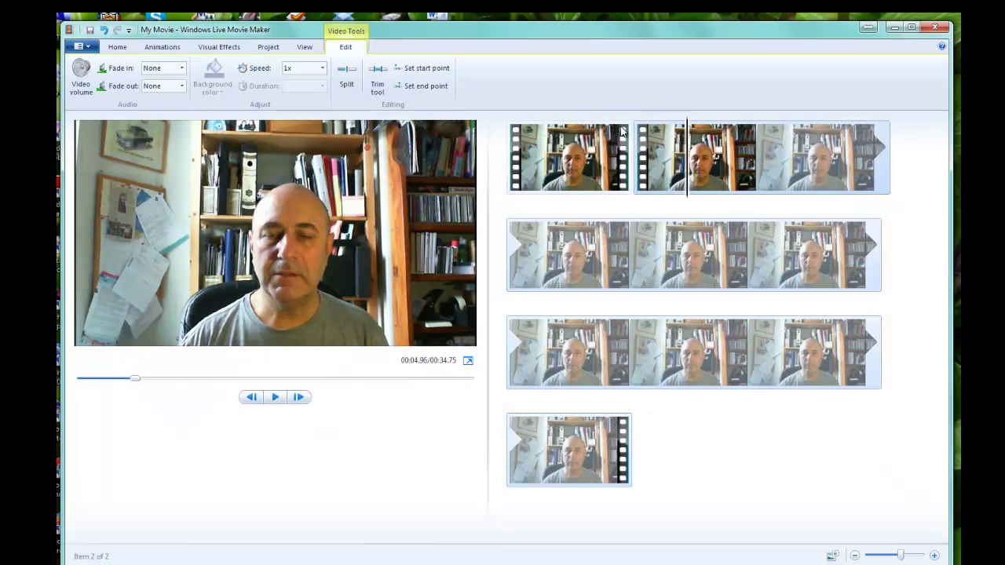
click(605, 155)
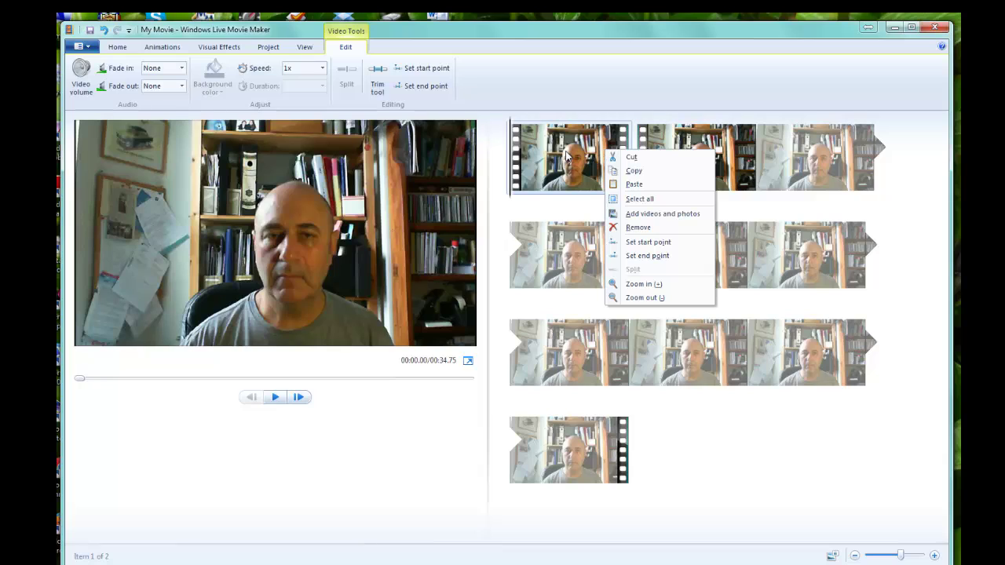
Remove the 3.50-second opening piece, then undo and redo the deletion
click(640, 228)
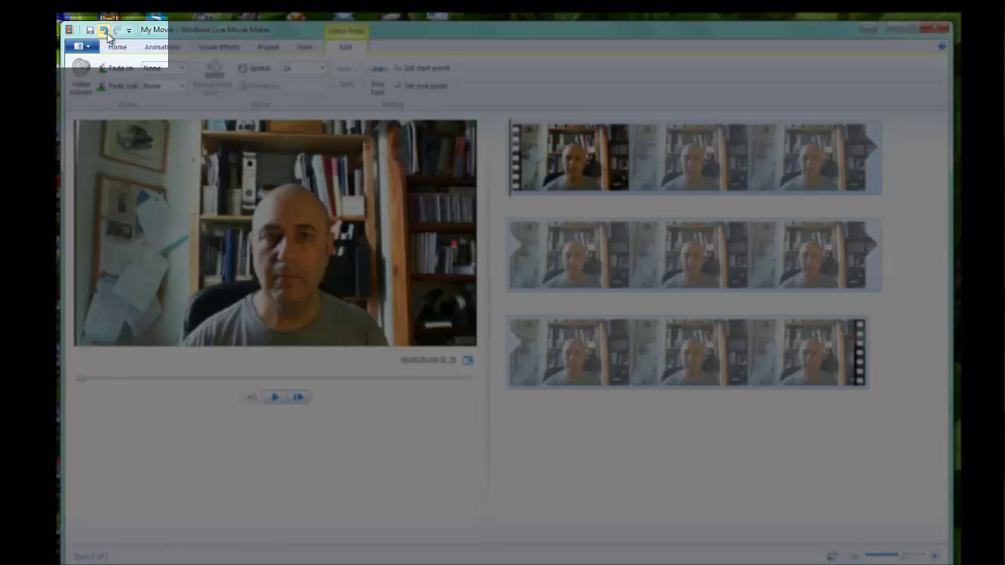
click(107, 34)
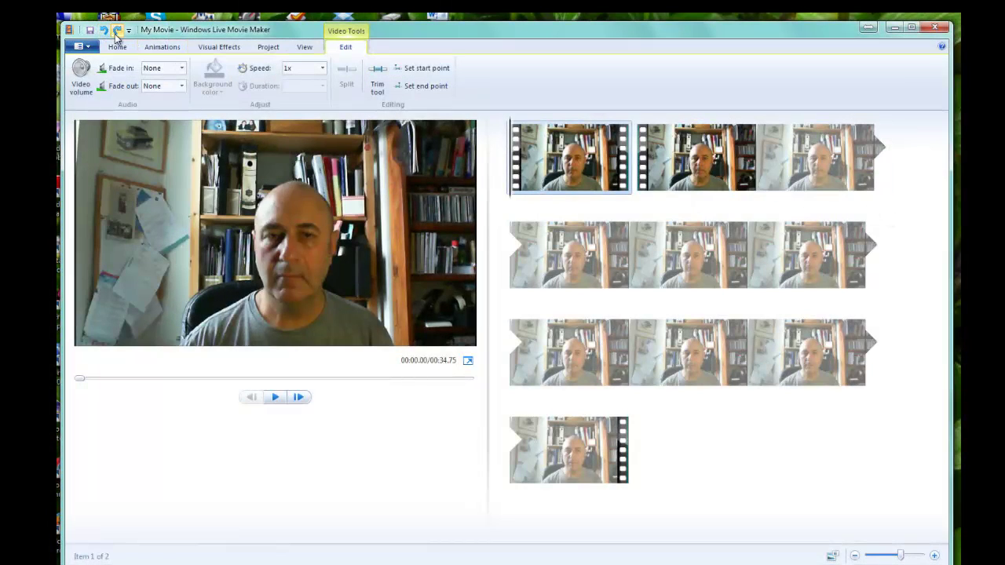
click(116, 32)
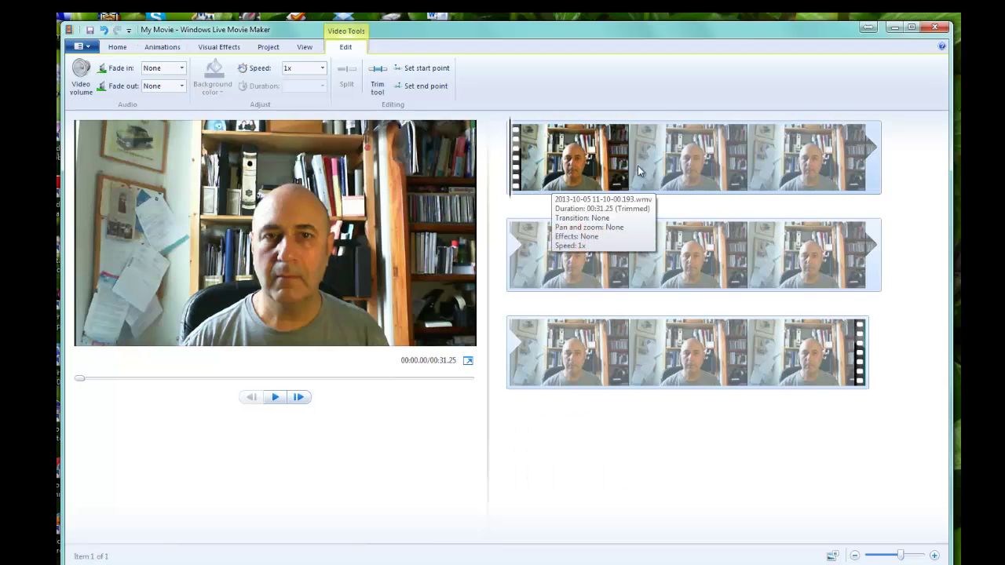
Play through the trimmed movie, pausing at 00:18.50 past the next unwanted part
click(275, 399)
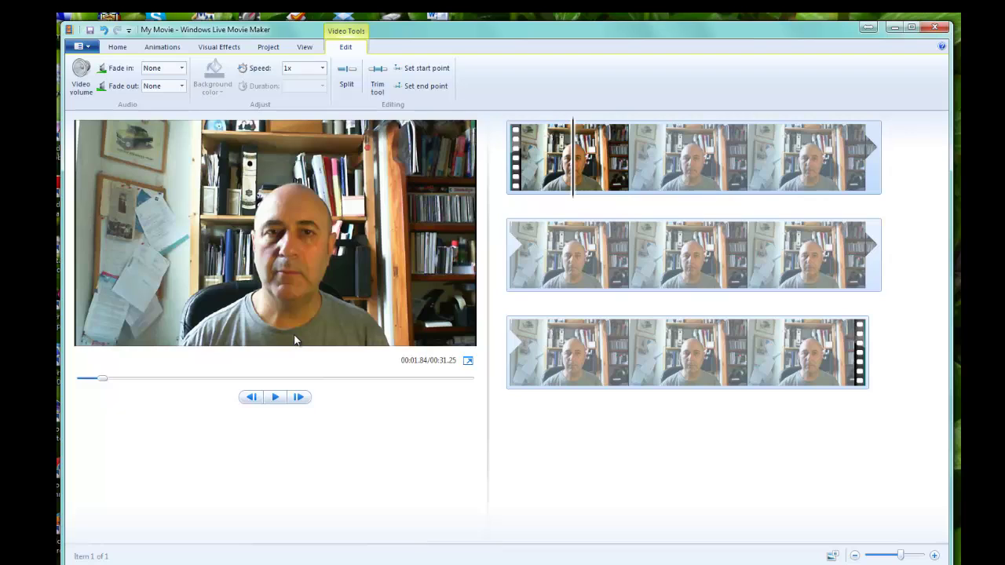
click(276, 398)
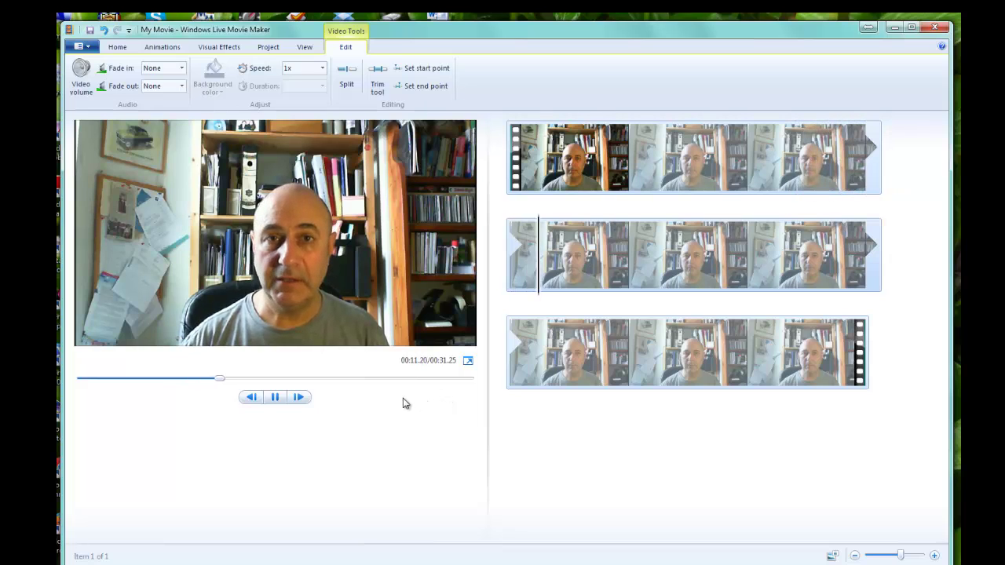
click(275, 398)
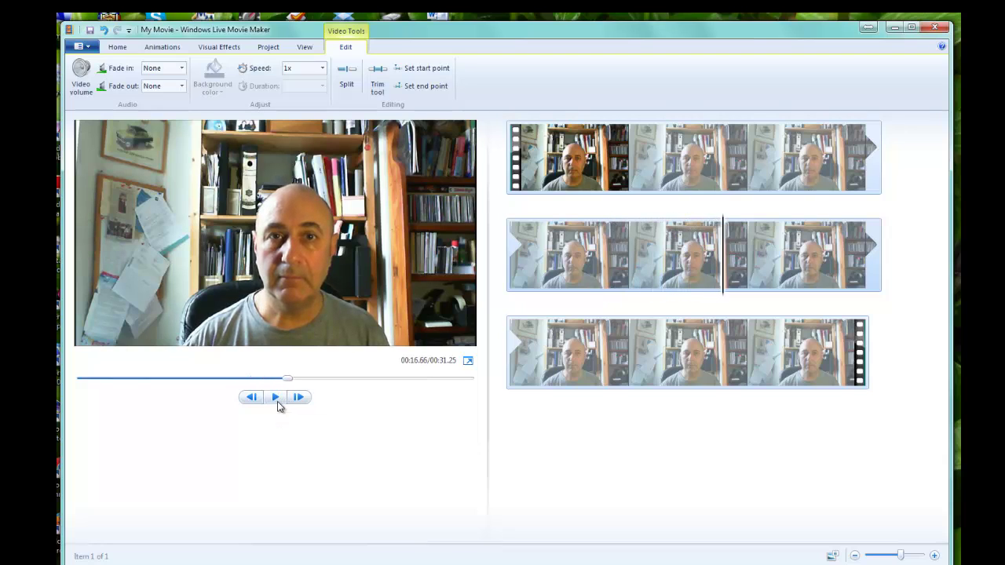
click(276, 398)
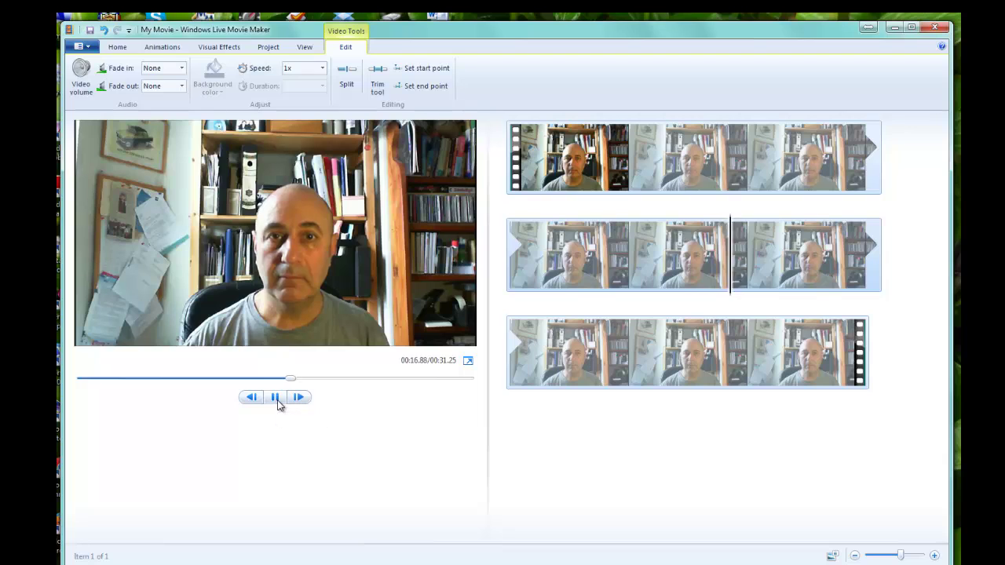
click(277, 399)
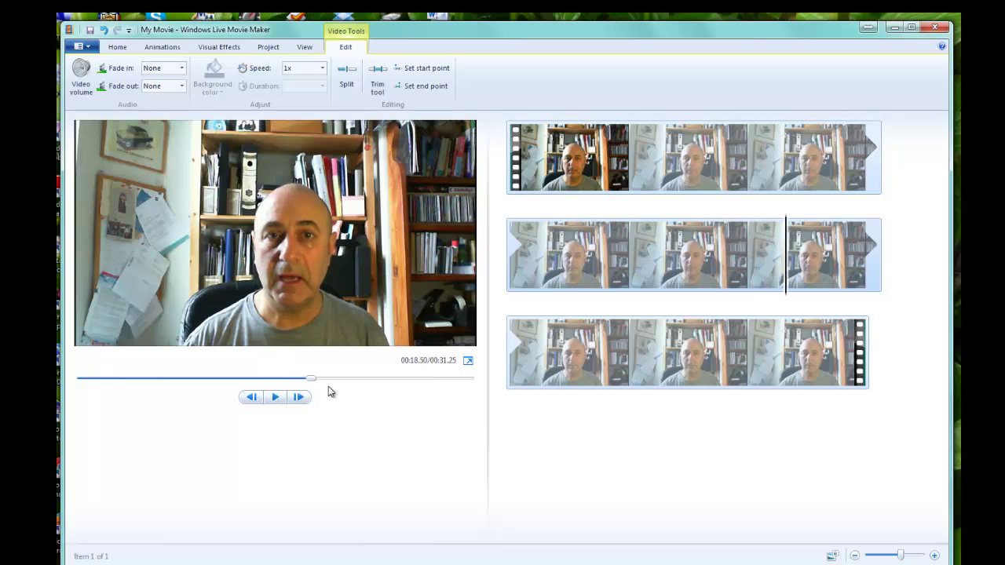
Scrub back and step frame by frame until the playhead reads 00:16.02
drag(310, 383, 280, 386)
click(250, 398)
click(251, 398)
click(250, 398)
click(250, 398)
click(299, 397)
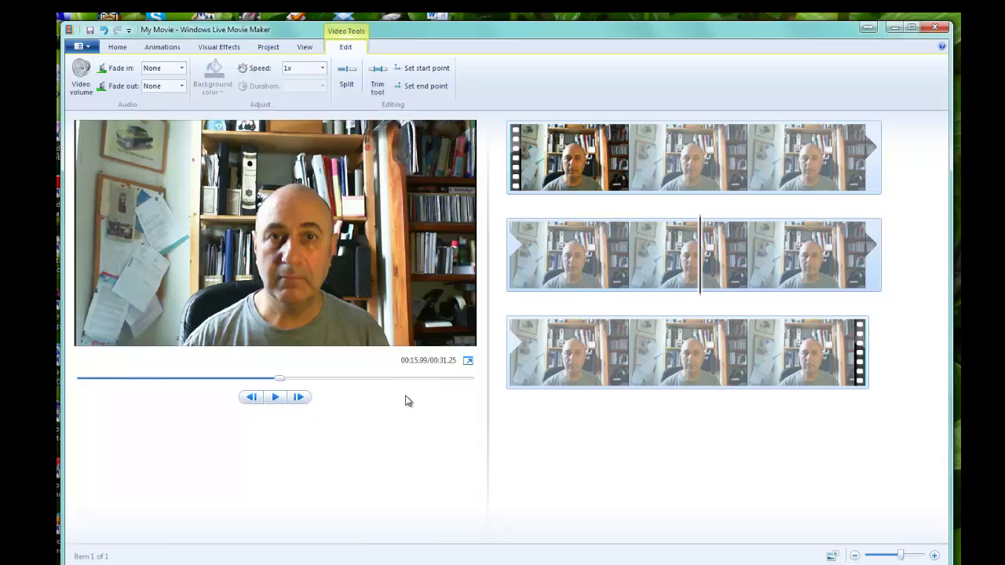
click(299, 396)
Split the movie at 00:16.02, then scrub the preview to the next cut near 00:17.25
click(344, 75)
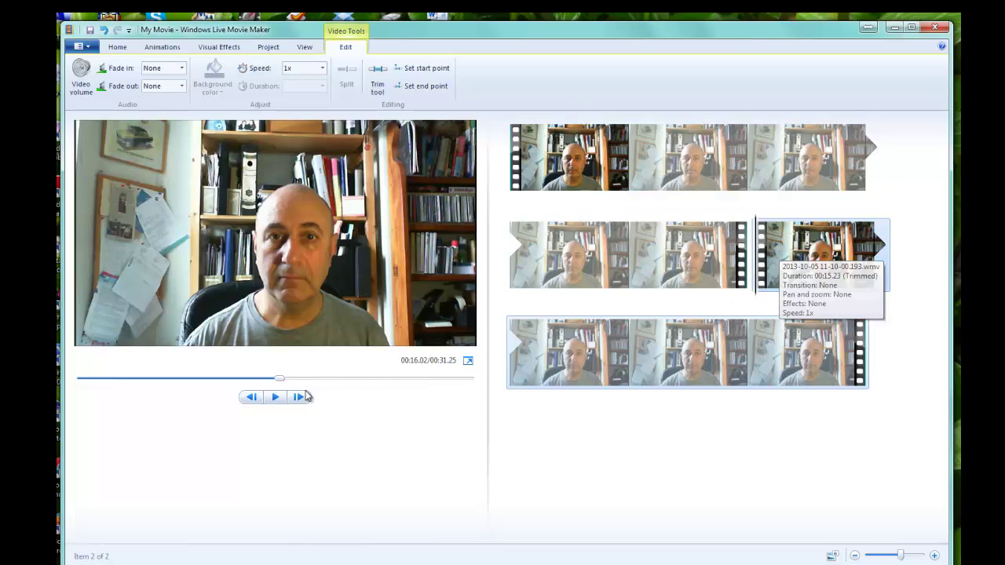
click(274, 397)
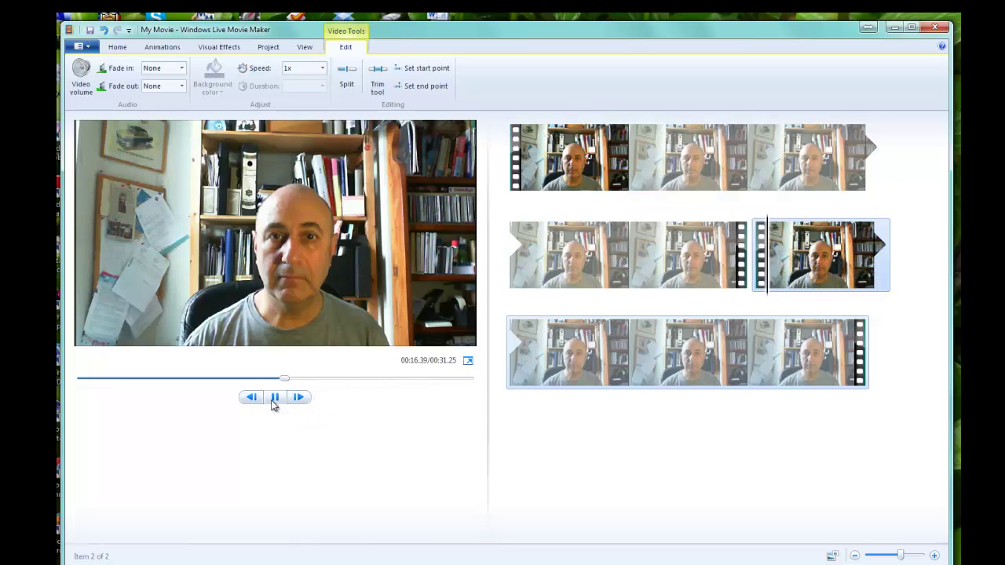
click(274, 397)
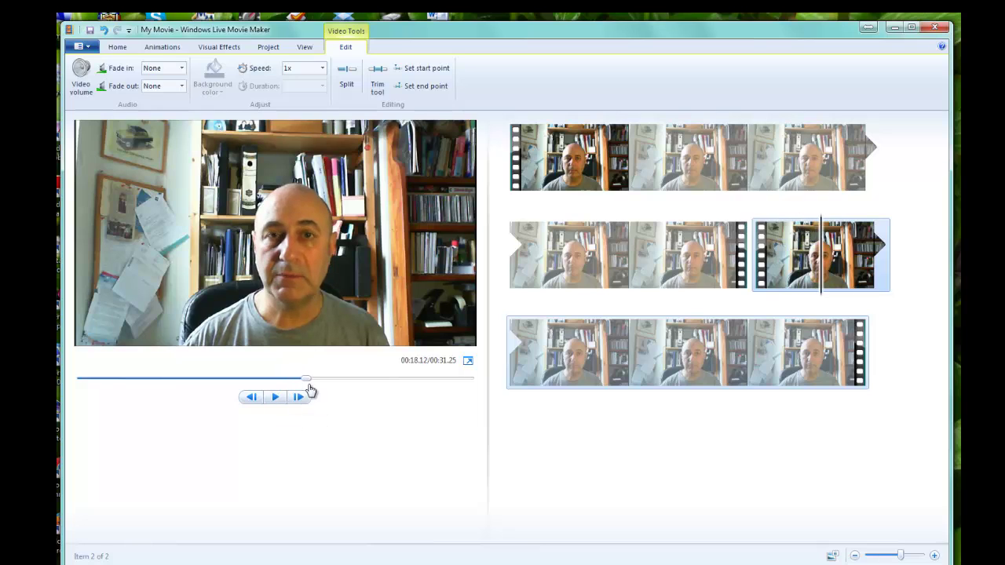
drag(308, 383, 295, 382)
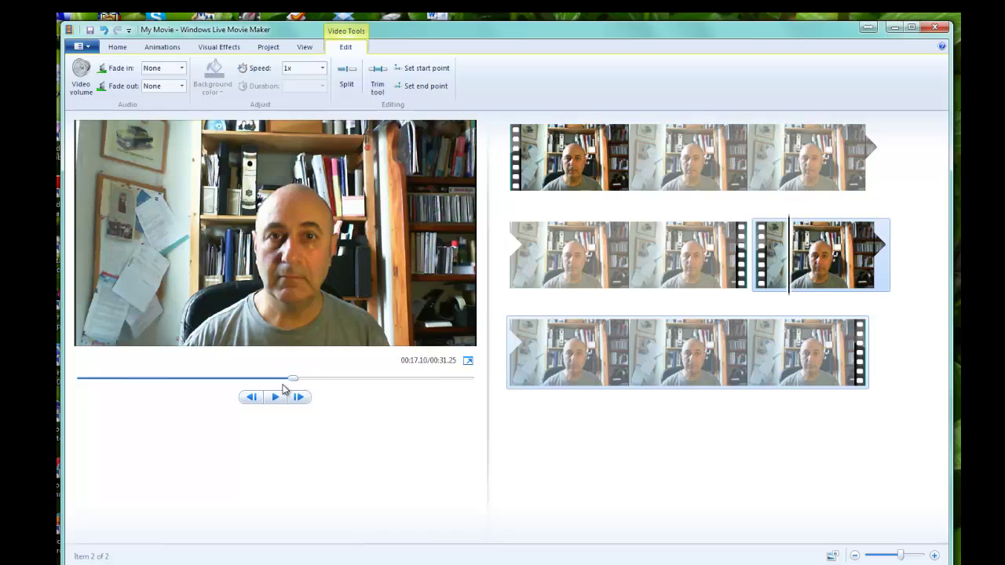
click(284, 392)
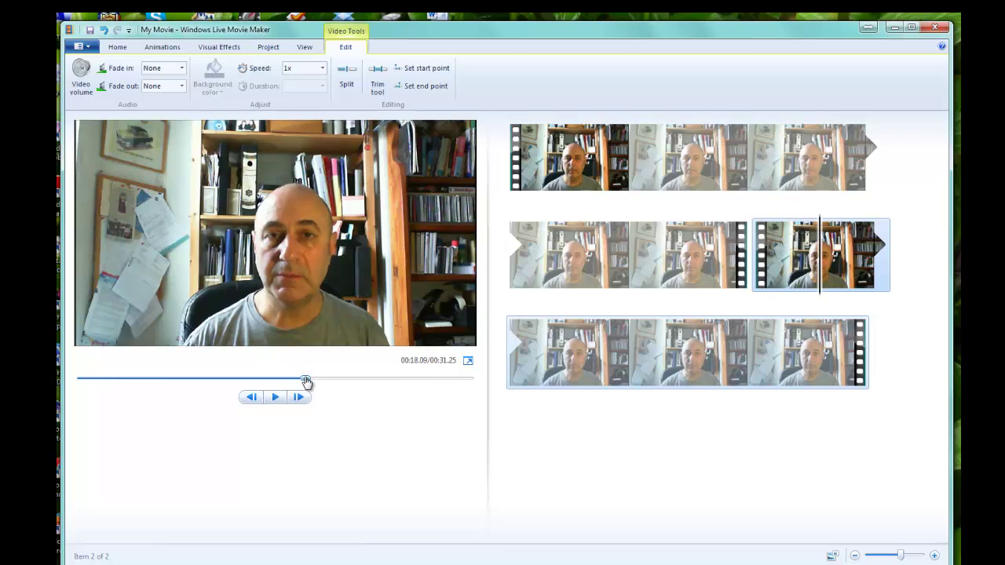
drag(306, 383, 298, 382)
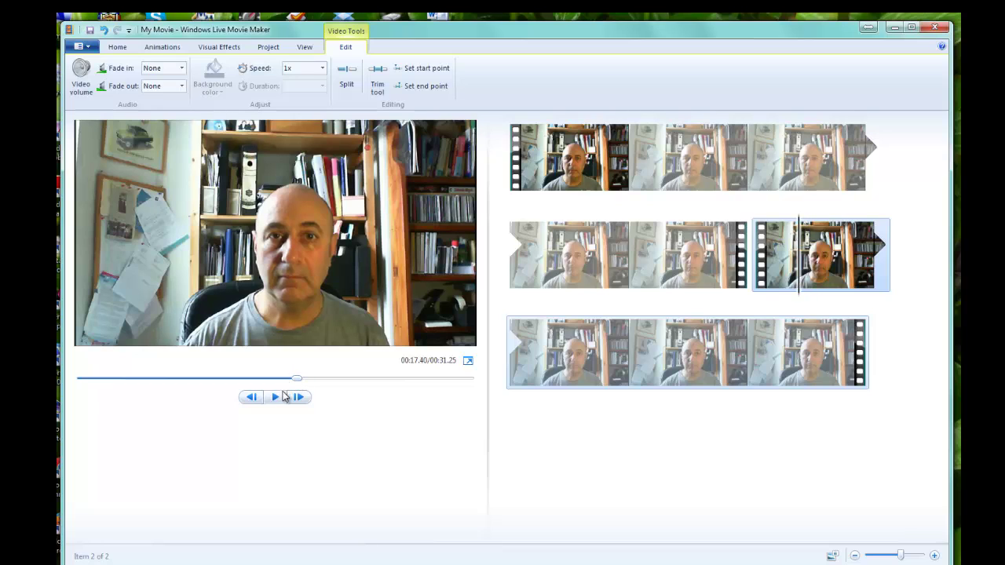
click(278, 401)
click(276, 398)
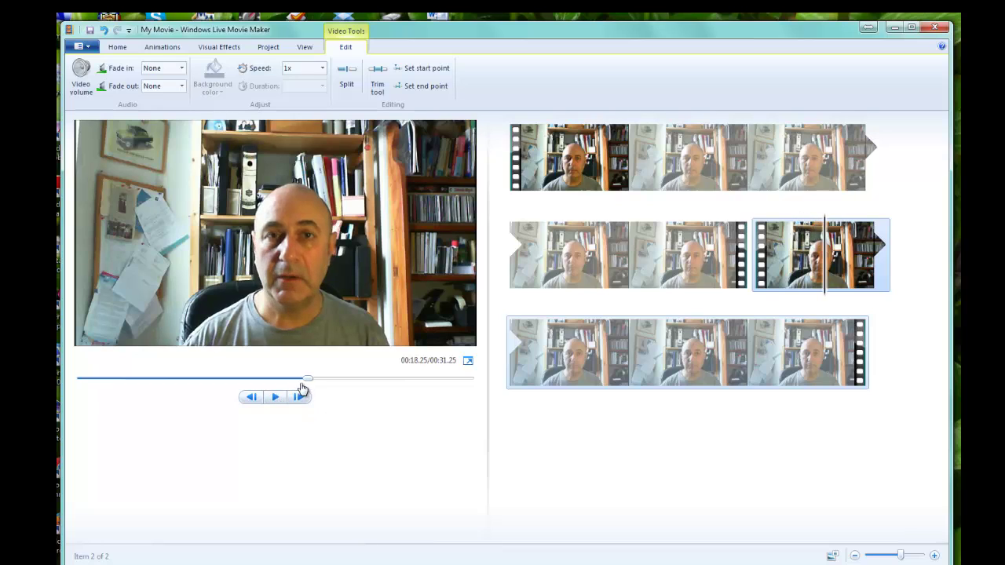
drag(307, 382, 295, 383)
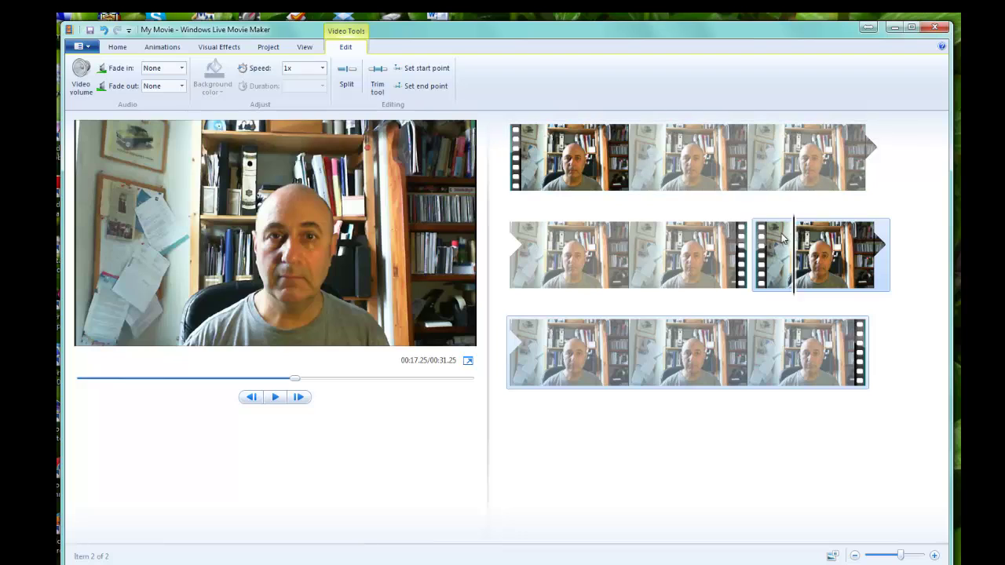
Split at 00:17.25, check the short piece before it, and remove it
click(352, 81)
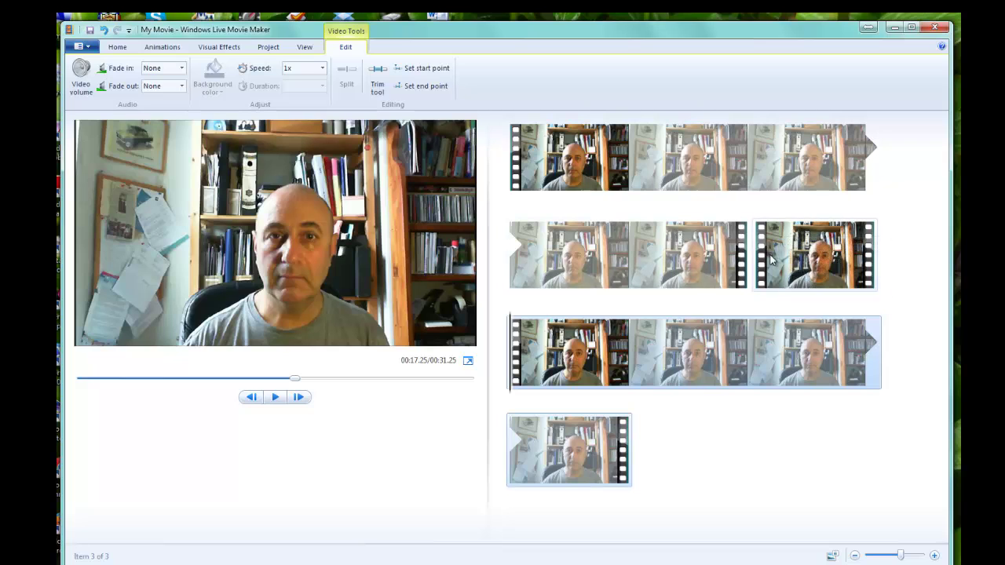
drag(741, 255, 758, 268)
click(275, 395)
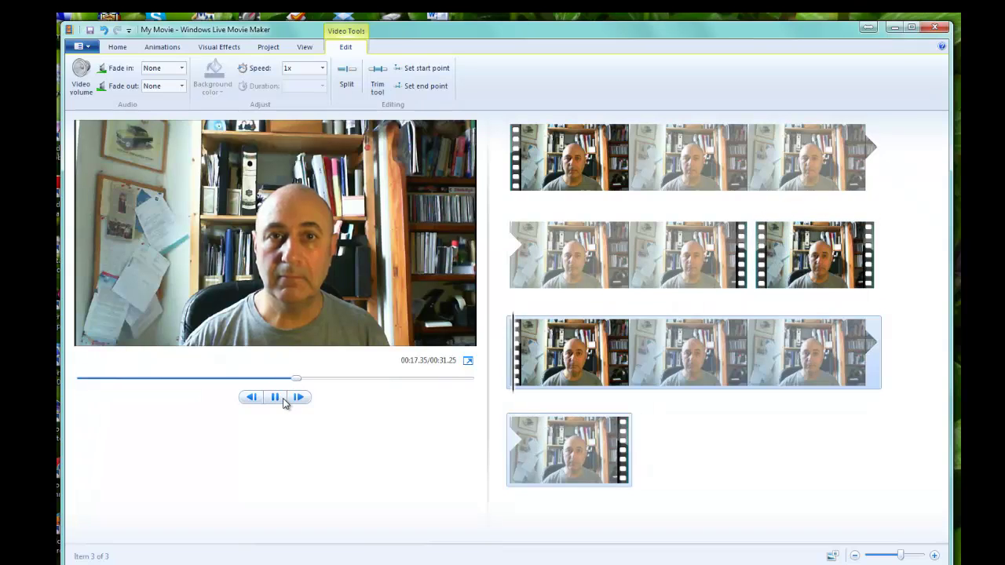
click(285, 402)
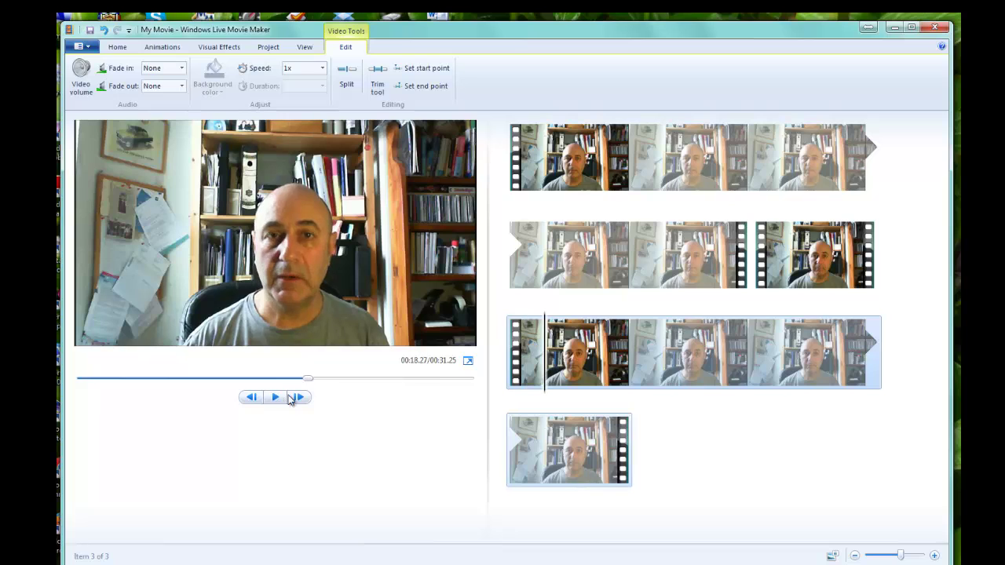
right_click(796, 248)
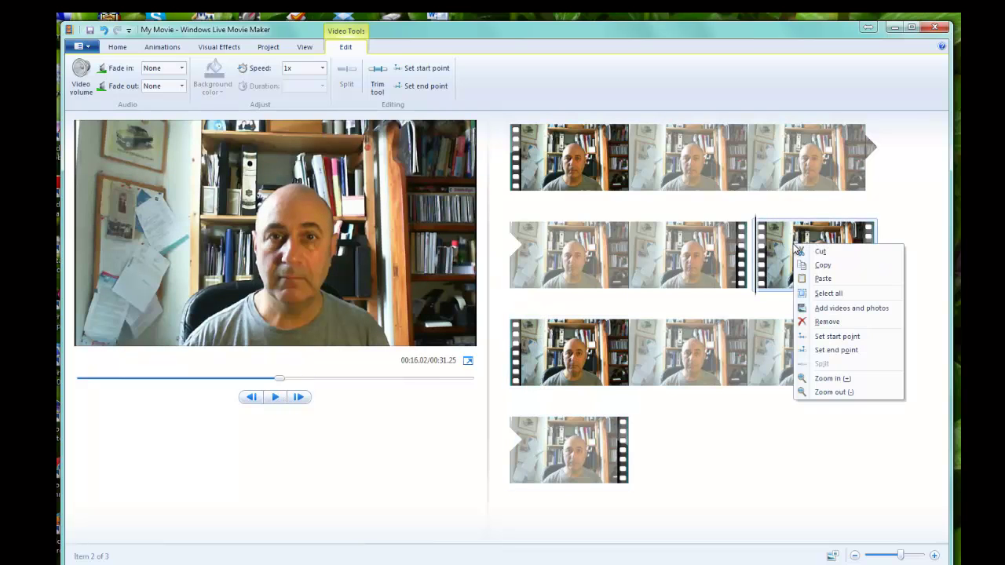
click(823, 322)
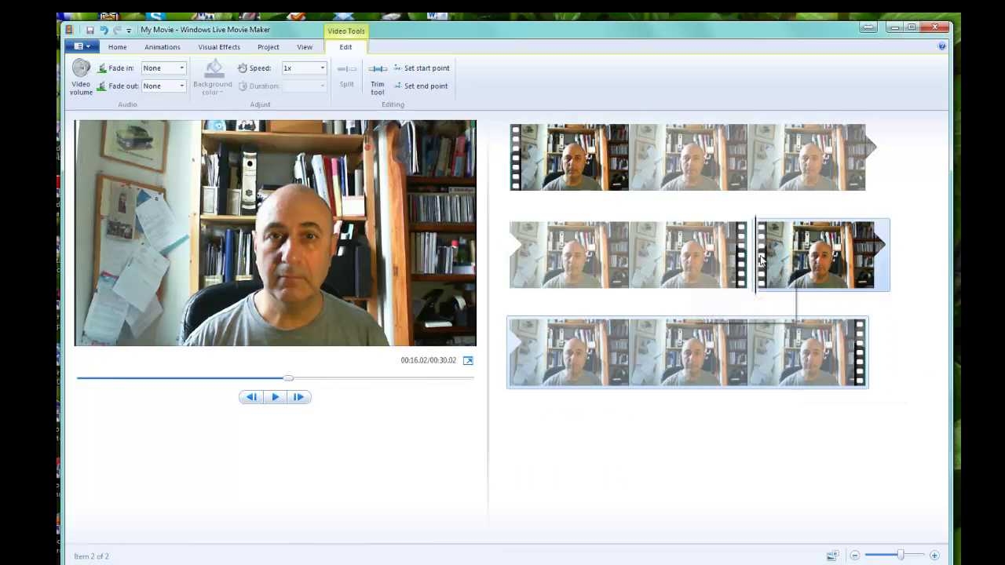
click(658, 280)
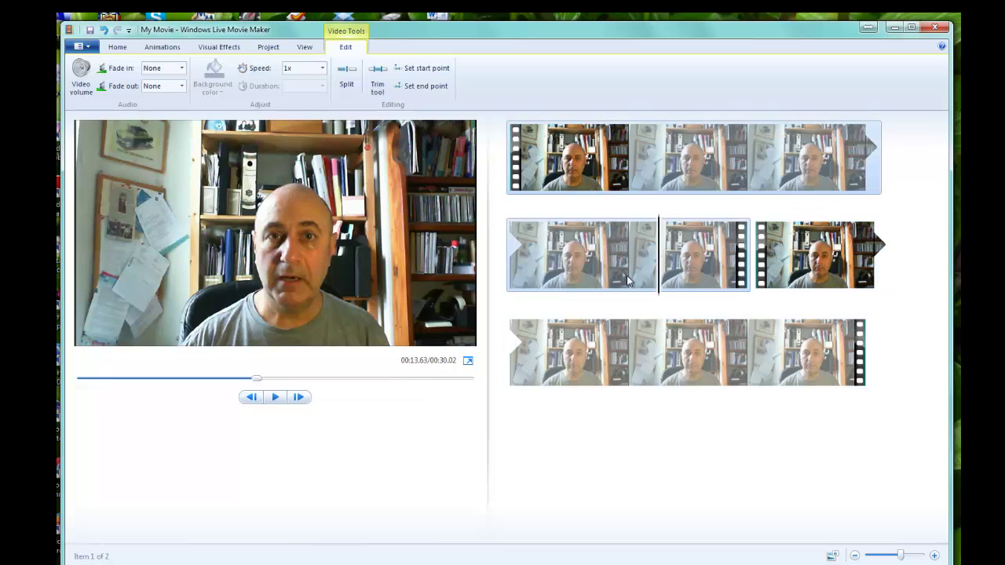
click(278, 401)
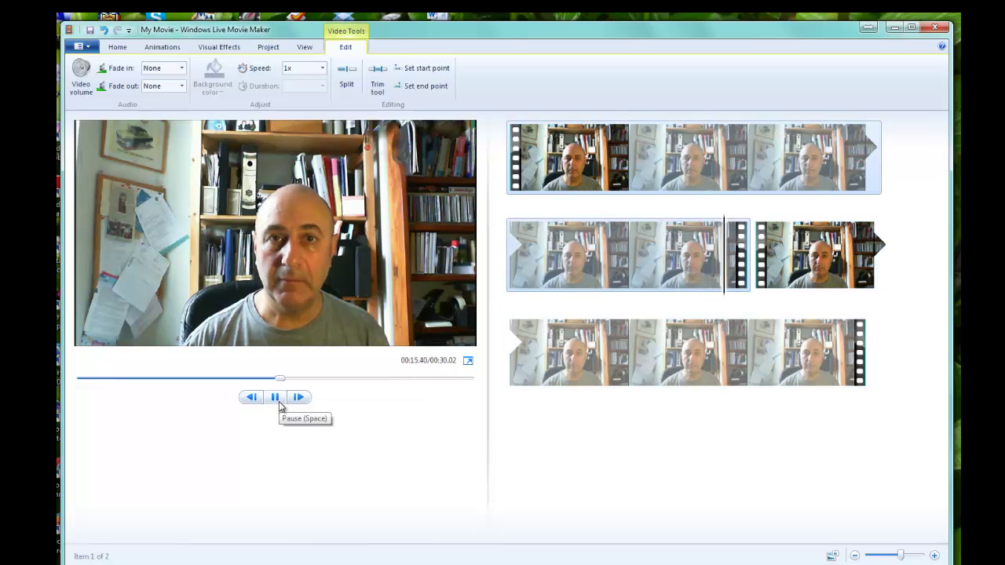
click(277, 398)
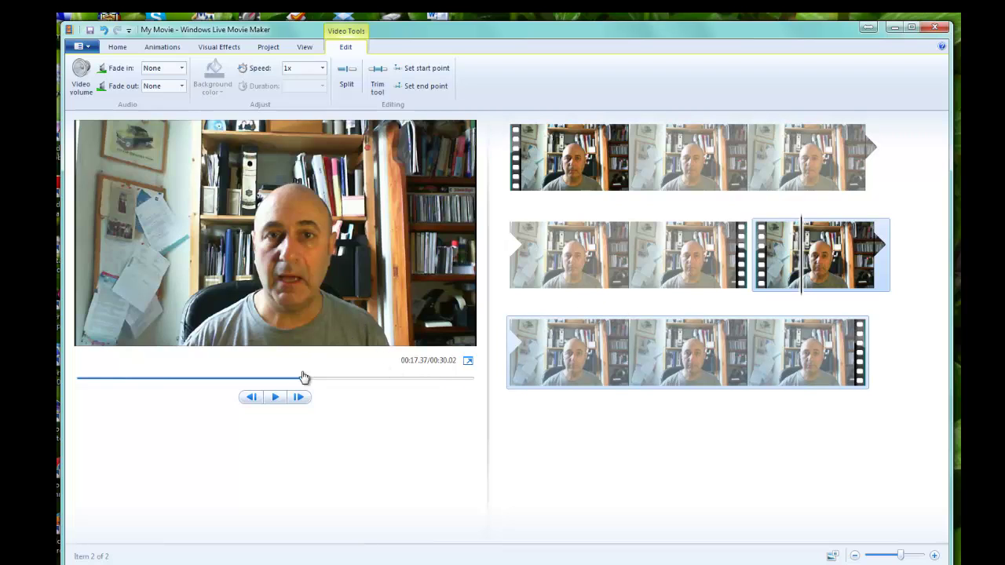
Play toward the ending, pausing at 00:27.60 and rewinding to about 00:26.71
click(272, 401)
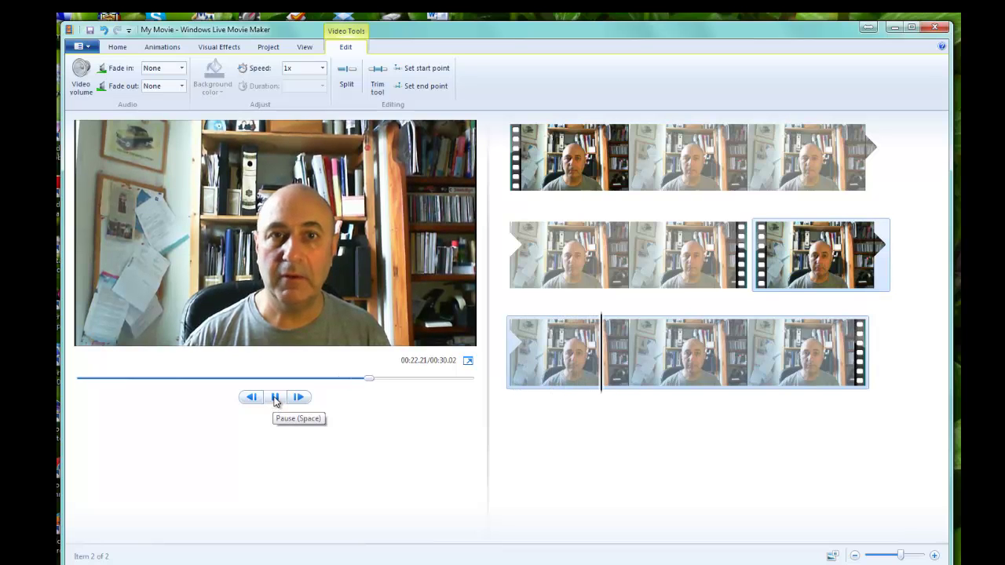
click(275, 400)
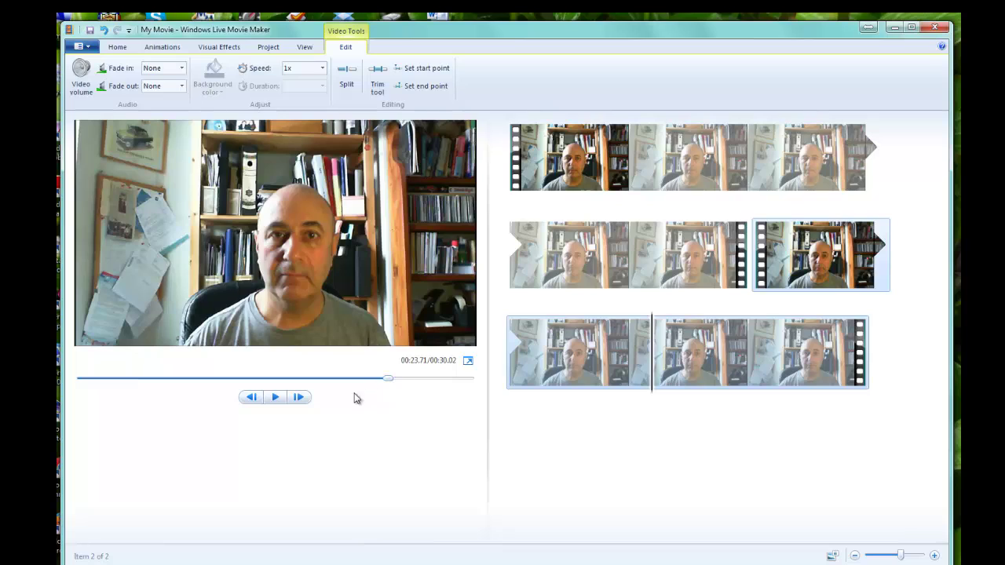
click(275, 398)
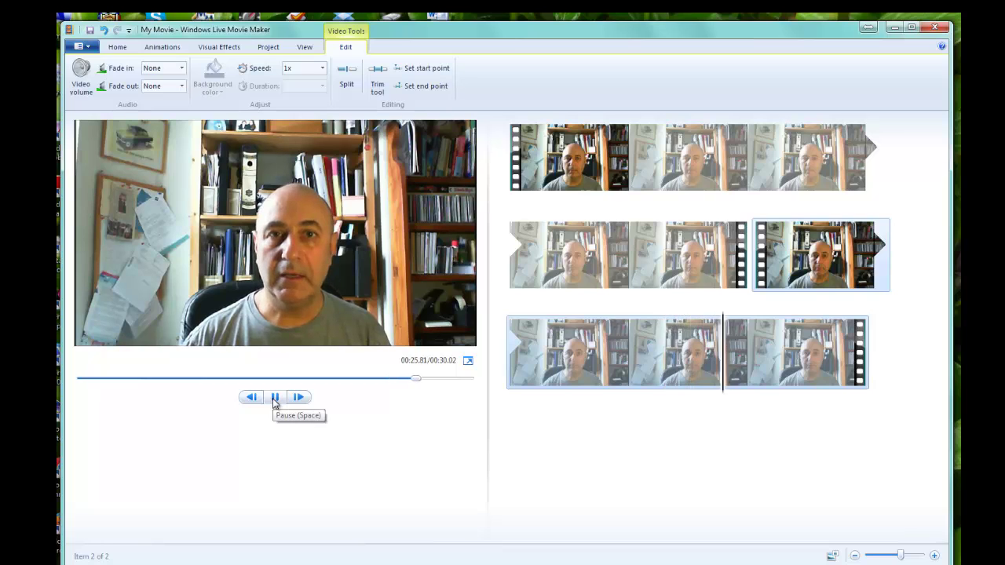
click(274, 398)
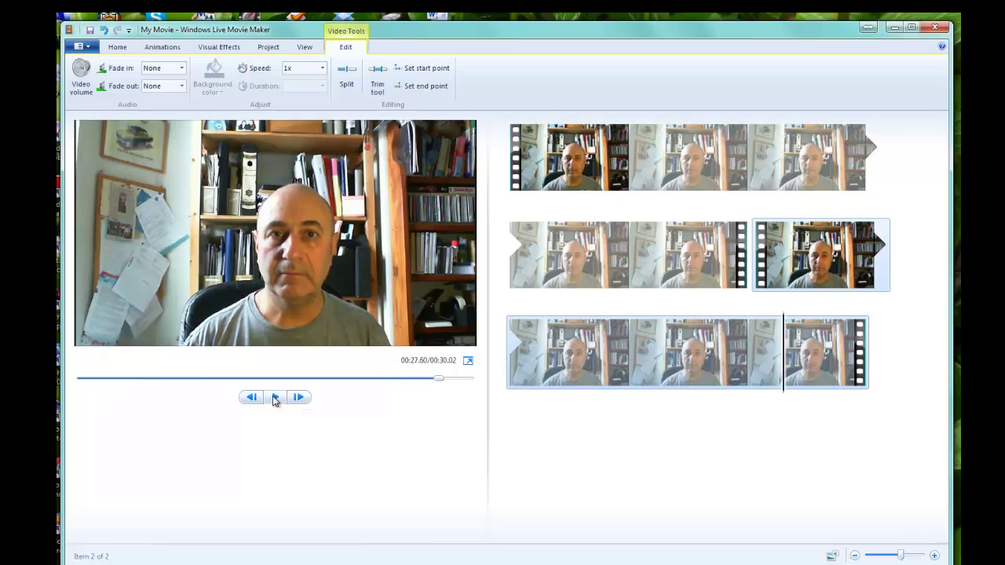
drag(439, 385, 428, 385)
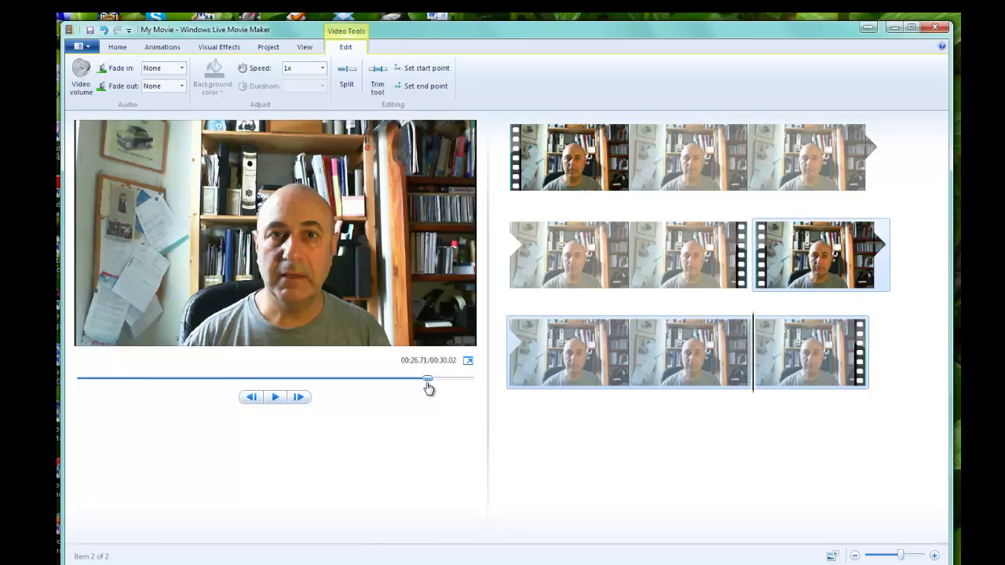
click(274, 398)
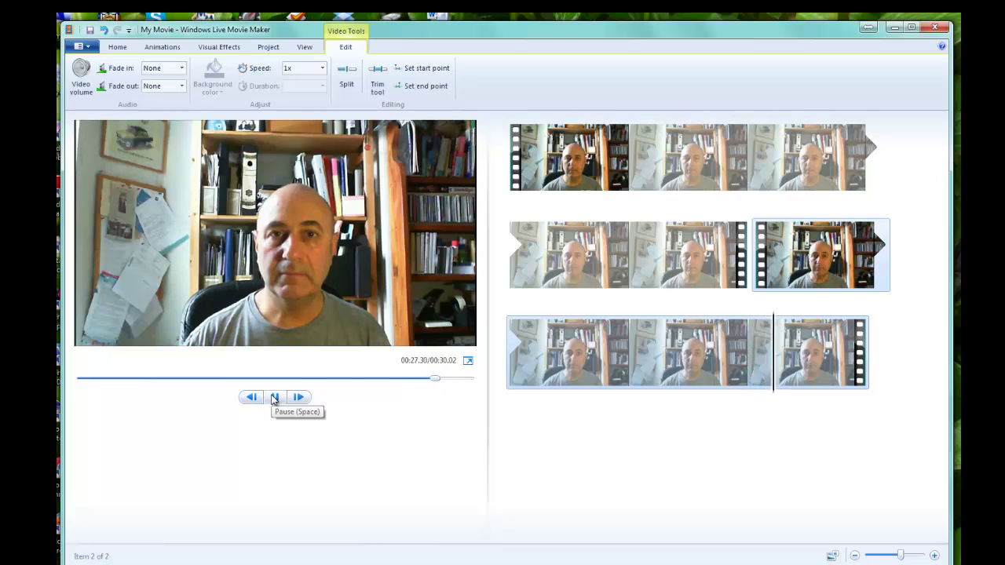
Set the playhead to 00:26.34 and step forward frame by frame to 00:27.01
click(430, 384)
click(306, 400)
click(306, 399)
click(306, 399)
click(306, 400)
click(307, 400)
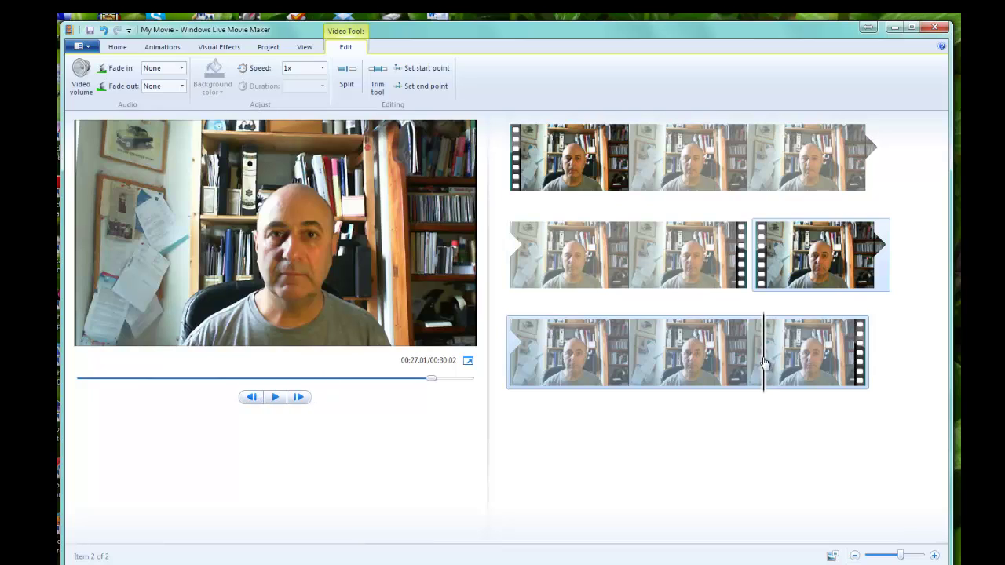
Split at 00:27.01, remove the trailing piece, and replay the new ending from 00:23.06
click(346, 77)
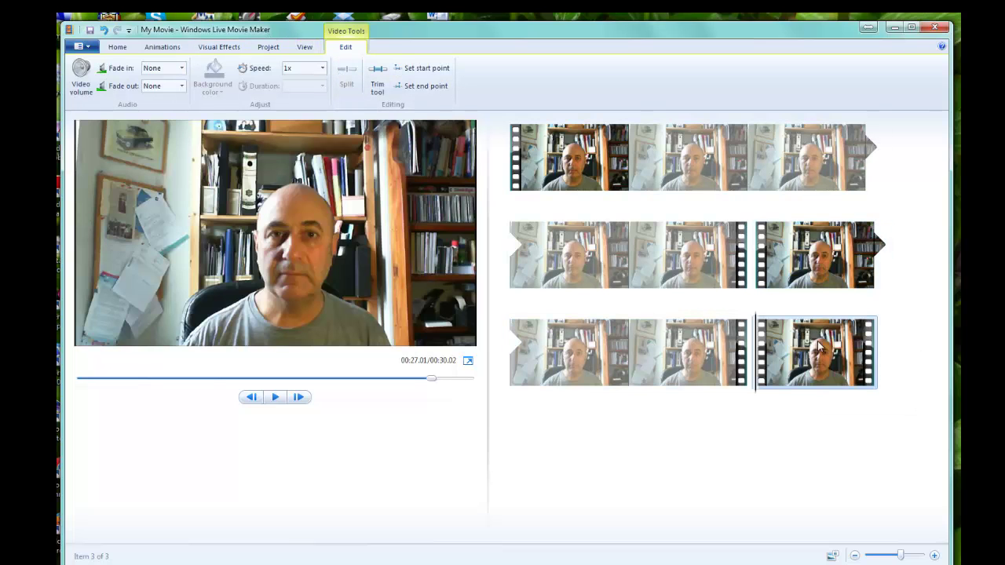
right_click(820, 343)
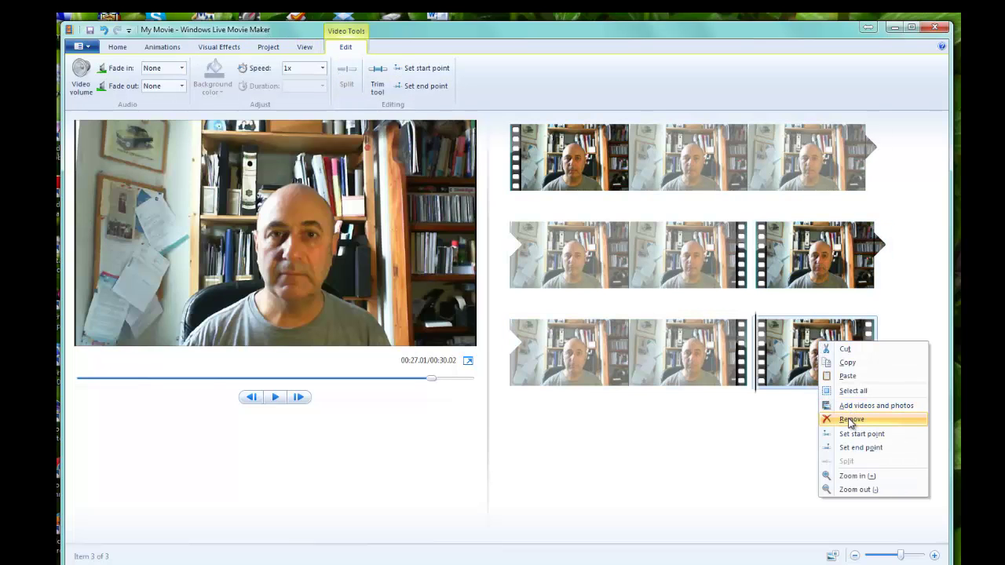
click(851, 421)
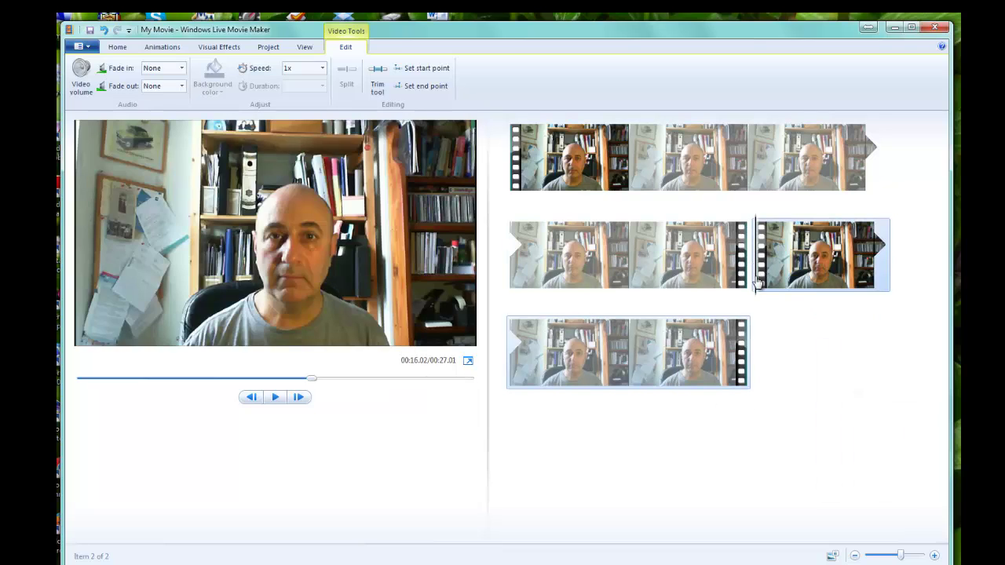
click(619, 369)
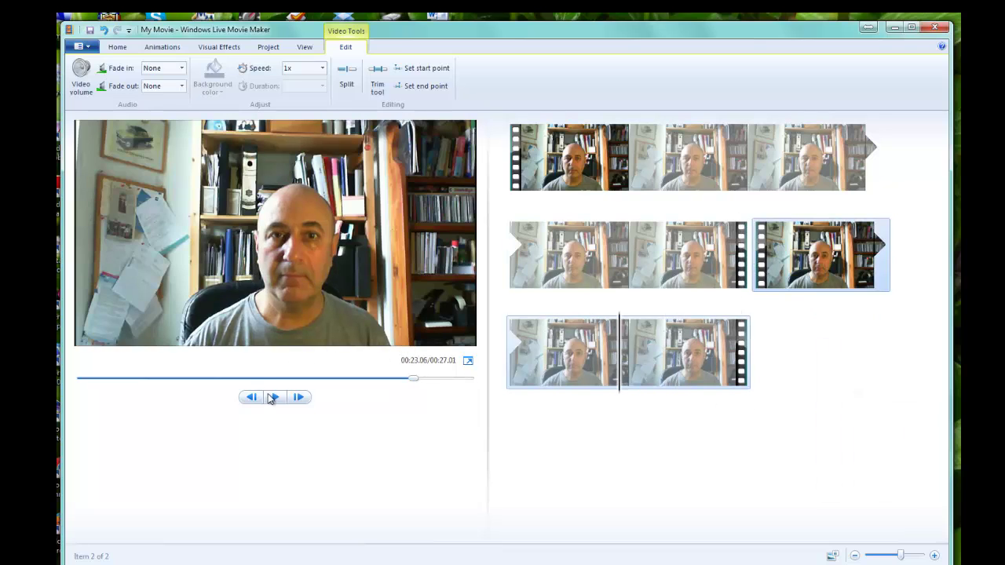
click(275, 397)
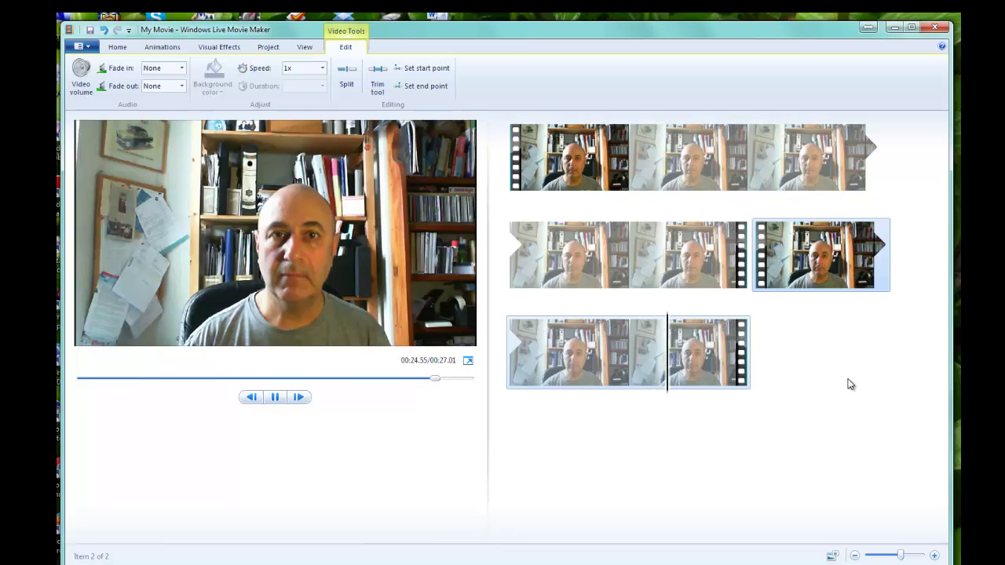